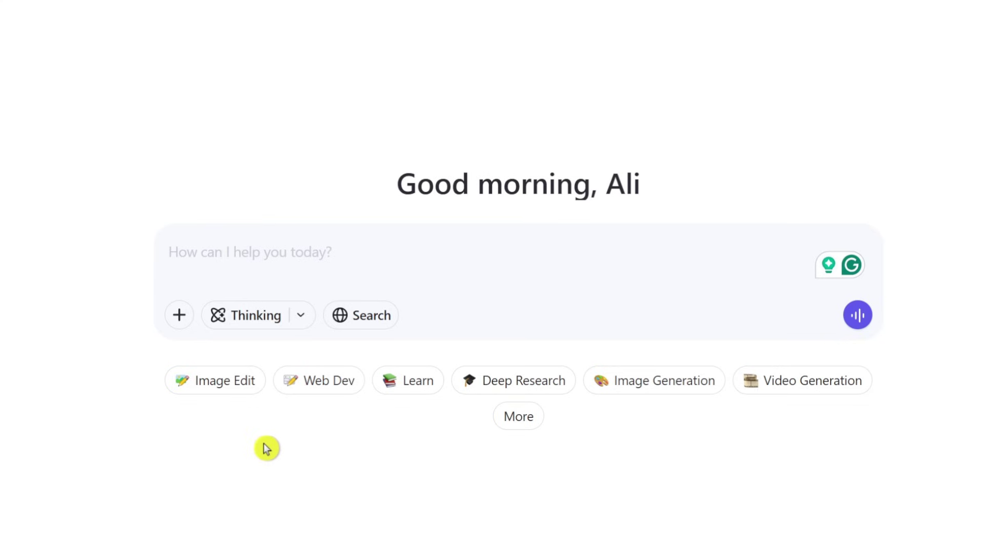
- Examine the sample prompts of the Image Edit mode and the full list of available chat modes
left_click(220, 384)
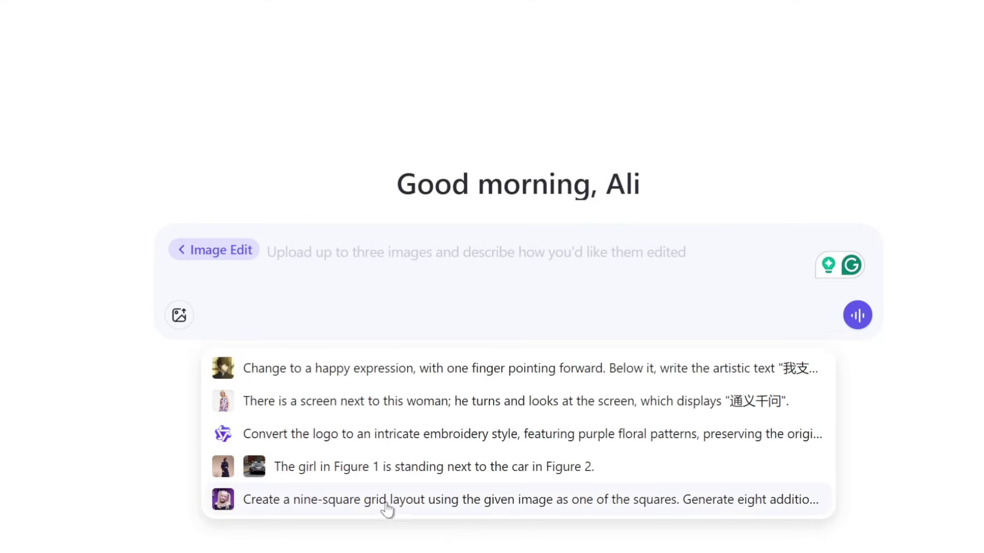
left_click(178, 254)
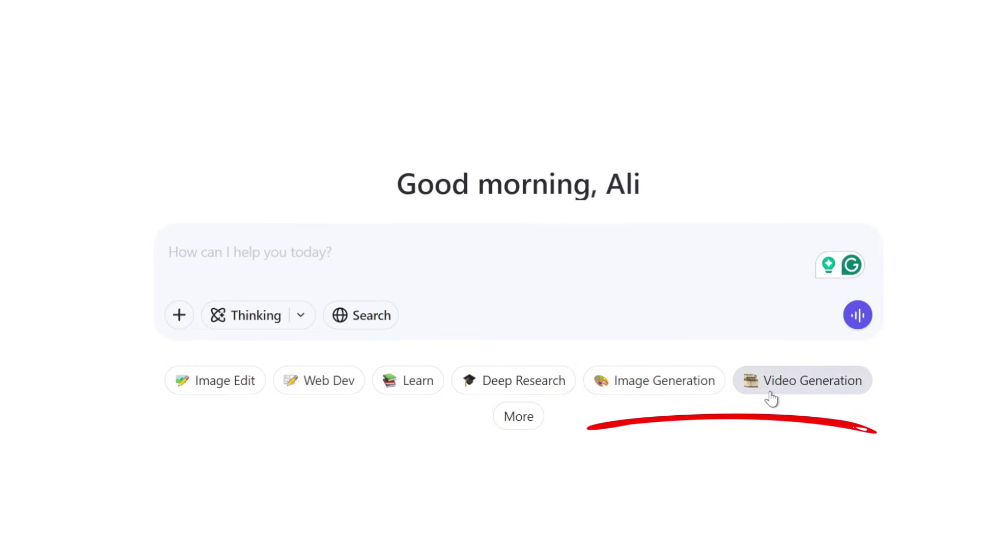
left_click(514, 420)
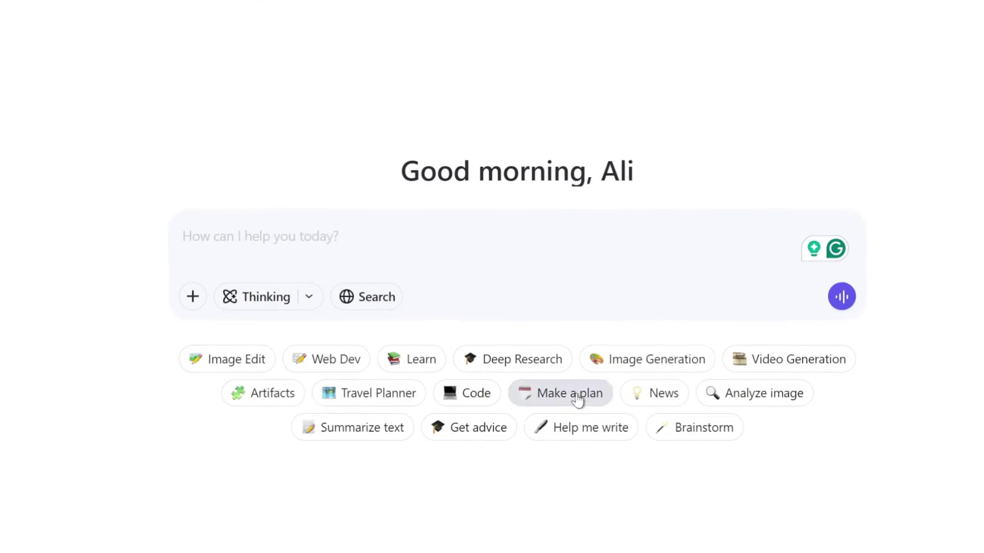
- Switch the chat to image generation and set the aspect ratio to 16:9
left_click(623, 346)
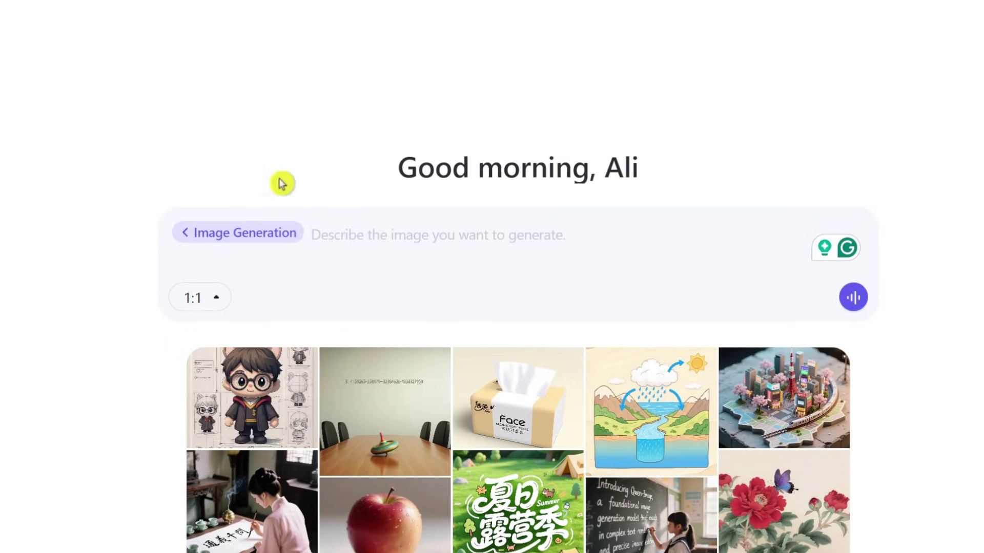
left_click(215, 298)
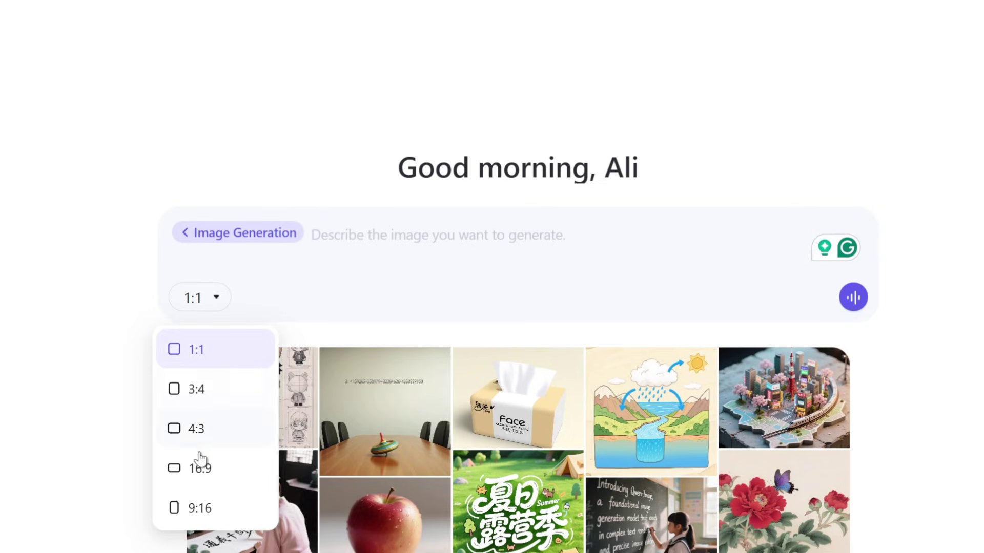
left_click(216, 467)
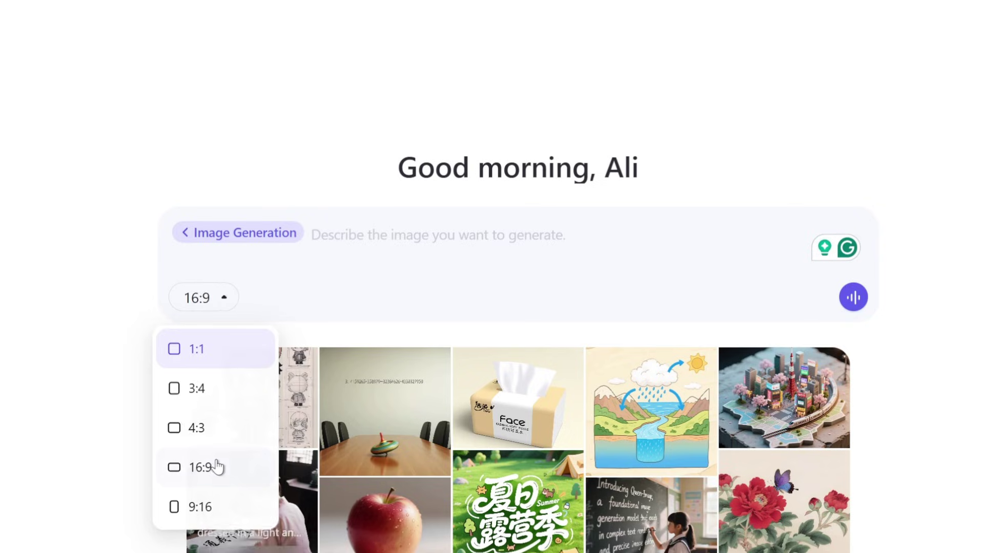
left_click(393, 234)
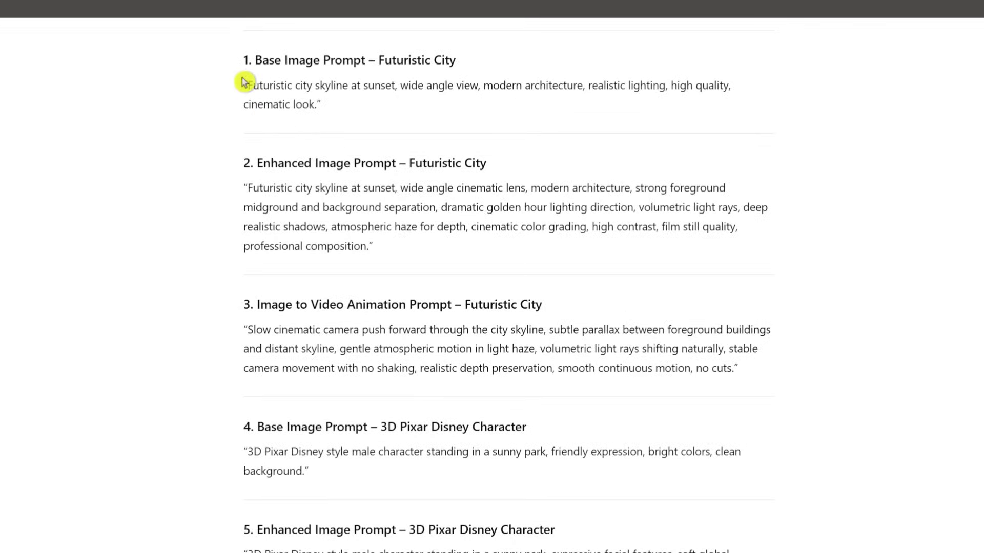
- Copy the Base Image Prompt – Futuristic City from ChatGPT, generate the image from it in Qwen Chat and enlarge the result
left_click_drag(248, 83, 336, 114)
key("alt+Tab")
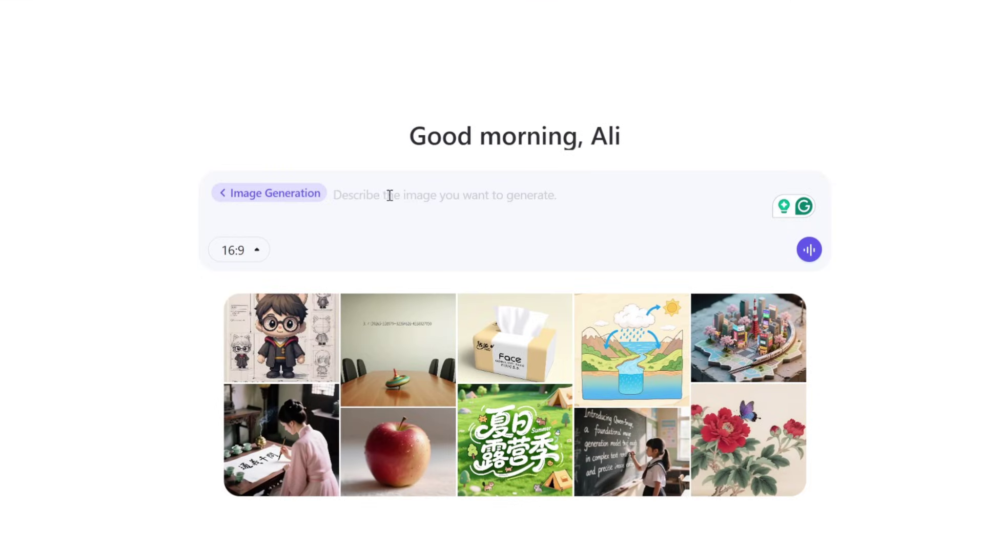
type("\"Futuristic city skyline at sunset, wide angle view, modern architecture, realistic lighting, high quality, cinematic look.\"")
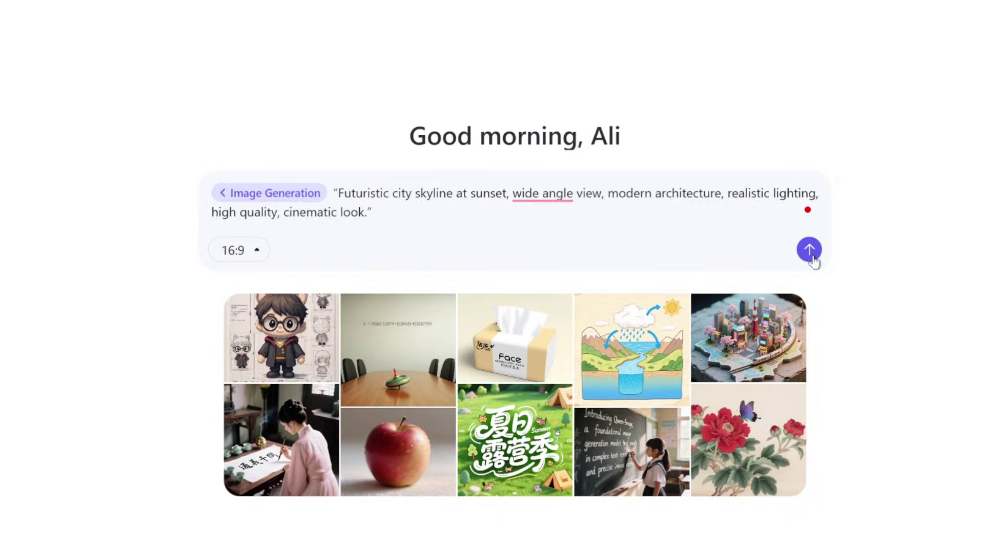
left_click(812, 257)
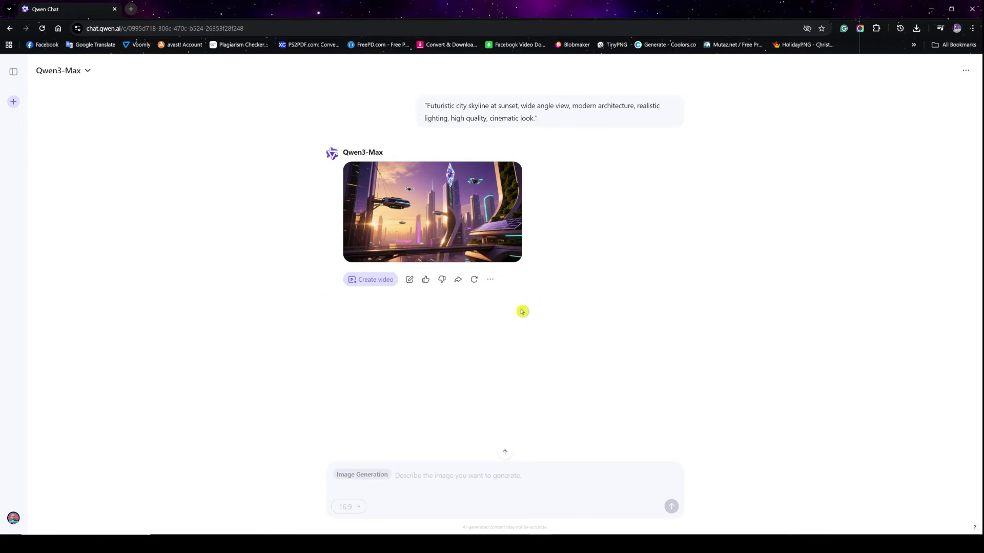
left_click(445, 229)
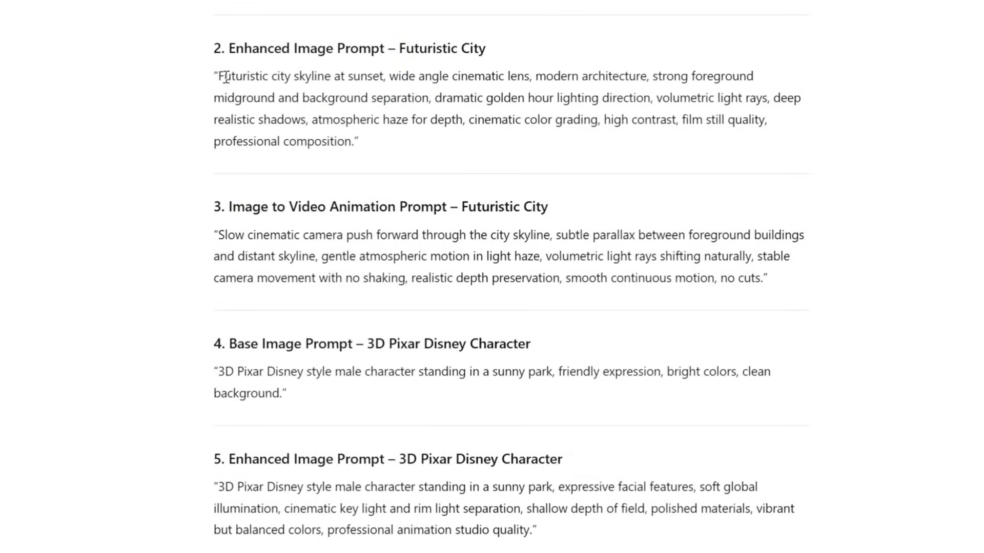
- Copy the Enhanced Image Prompt – Futuristic City from ChatGPT and generate a 16:9 image from it in a new Qwen chat
left_click_drag(216, 74, 358, 140)
key("ctrl+c")
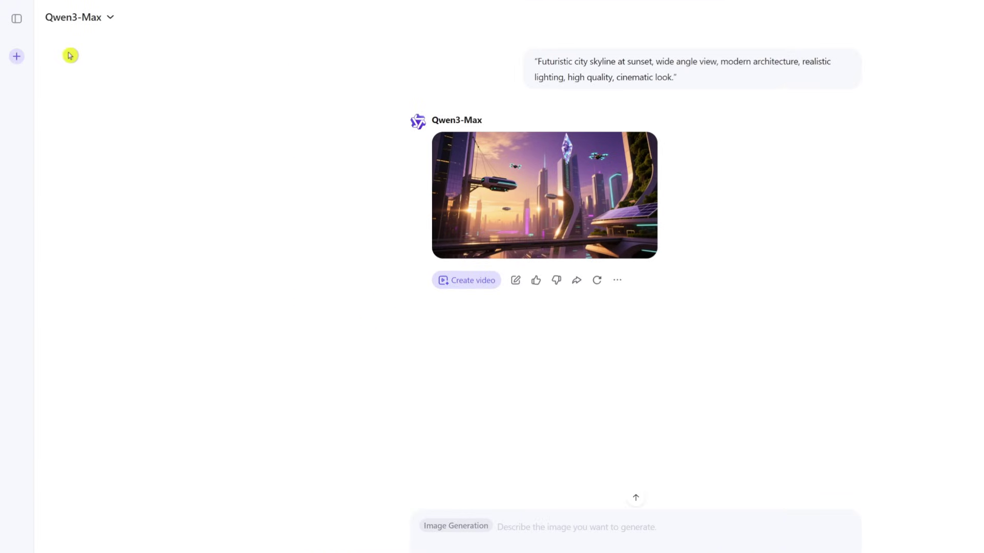
left_click(17, 56)
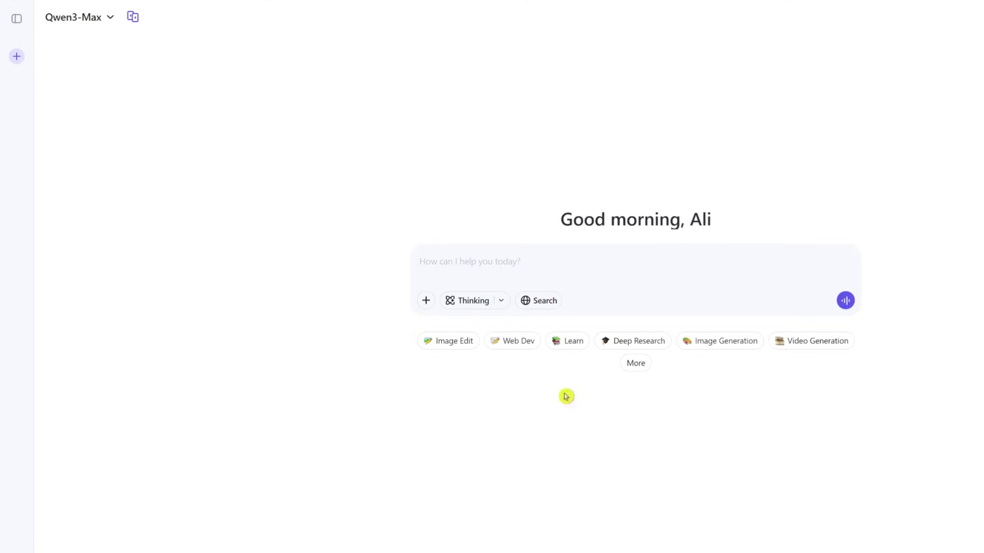
left_click(565, 318)
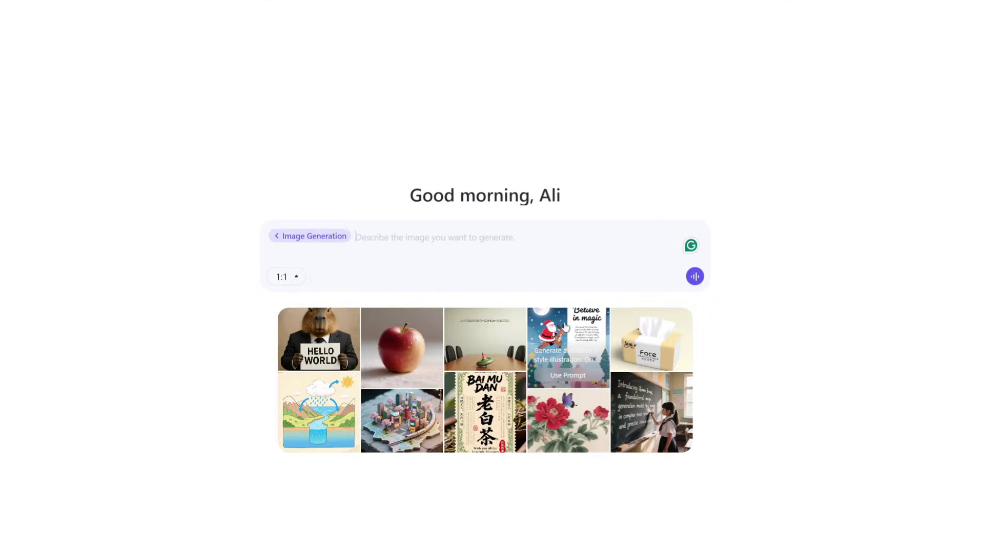
left_click(294, 276)
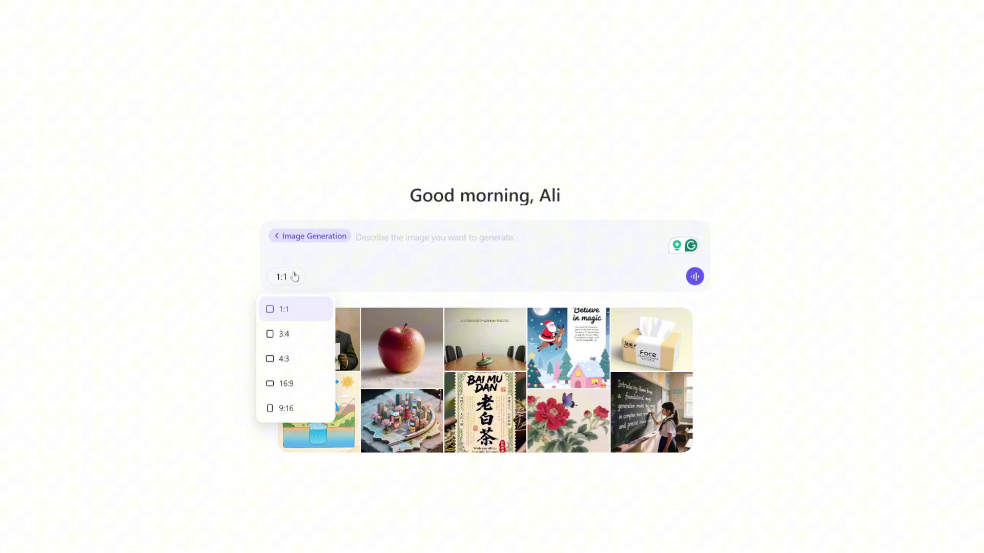
left_click(287, 382)
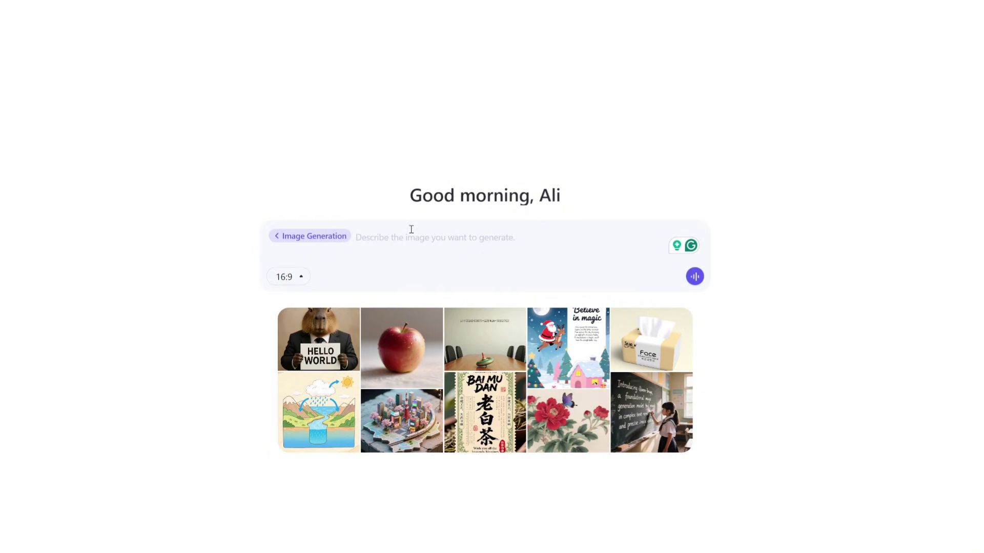
key("ctrl+v")
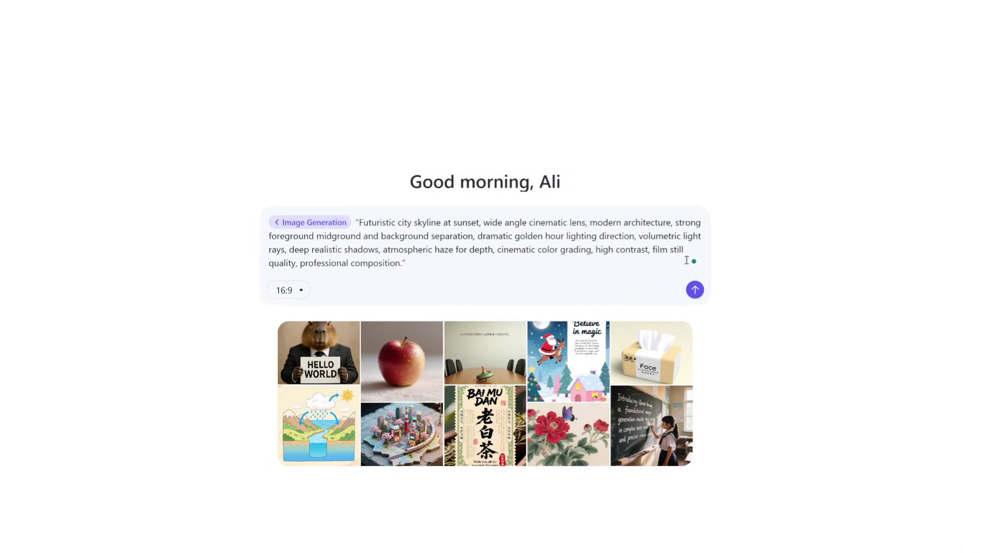
left_click(693, 286)
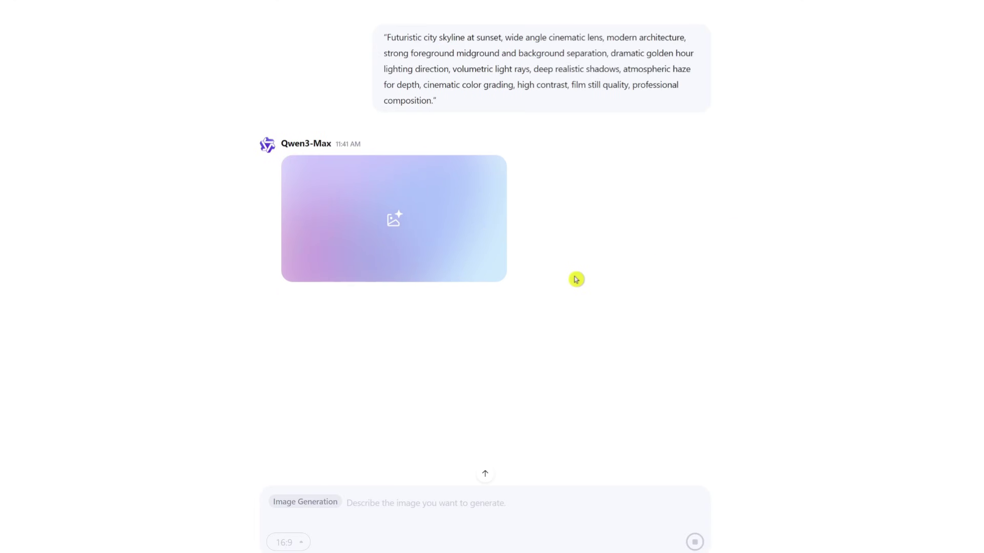
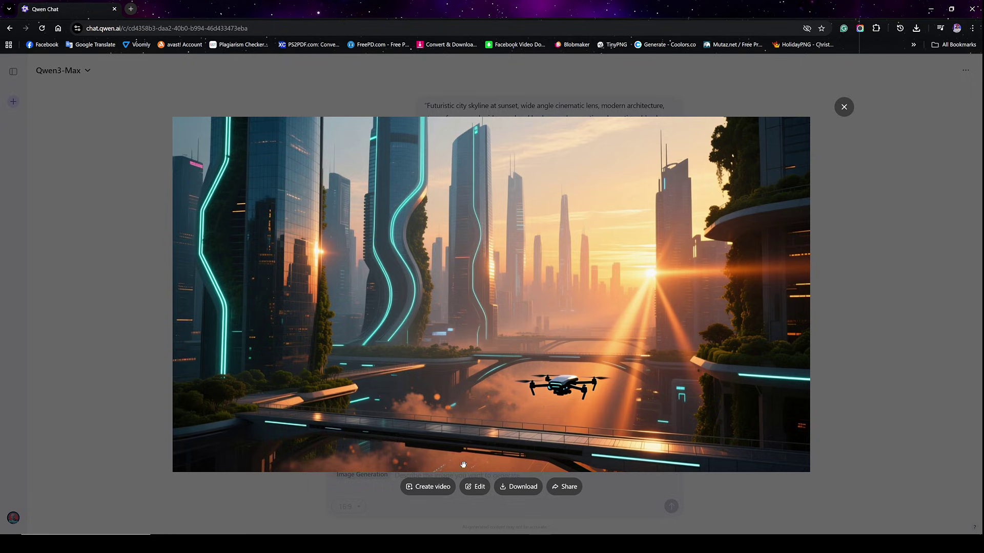
- Create a video from the enhanced city image using the Image to Video Animation Prompt – Futuristic City copied from ChatGPT
left_click(430, 490)
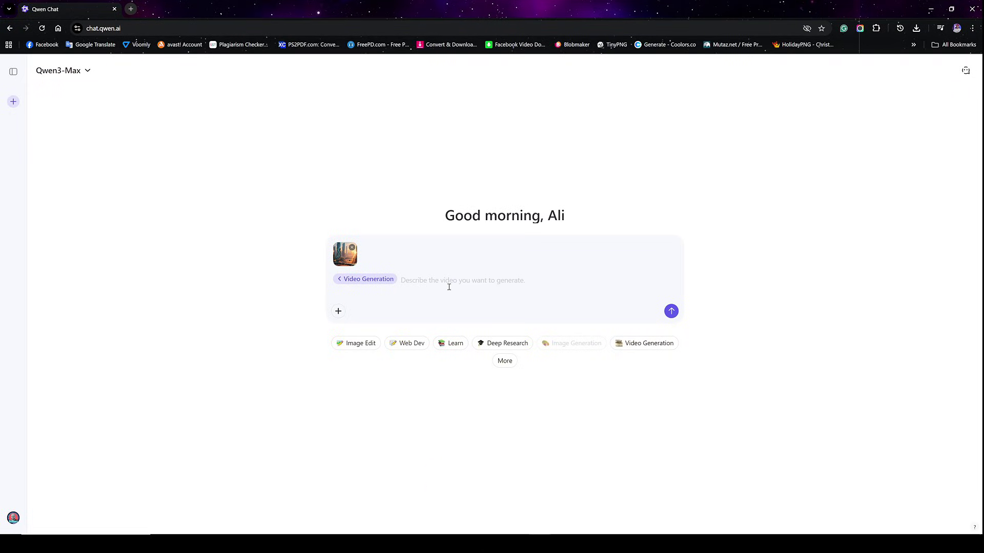
key("alt+Tab")
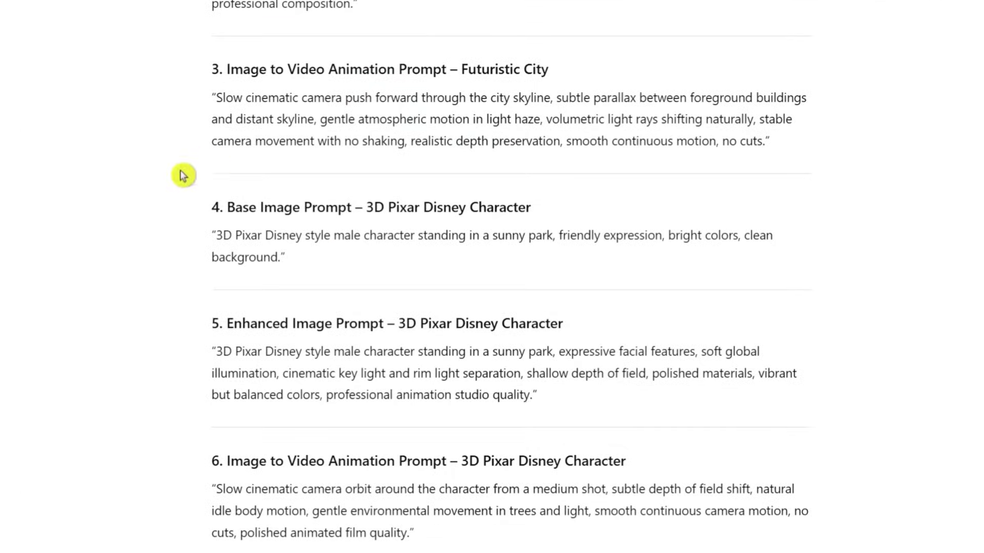
left_click_drag(213, 92, 779, 146)
key("ctrl+c")
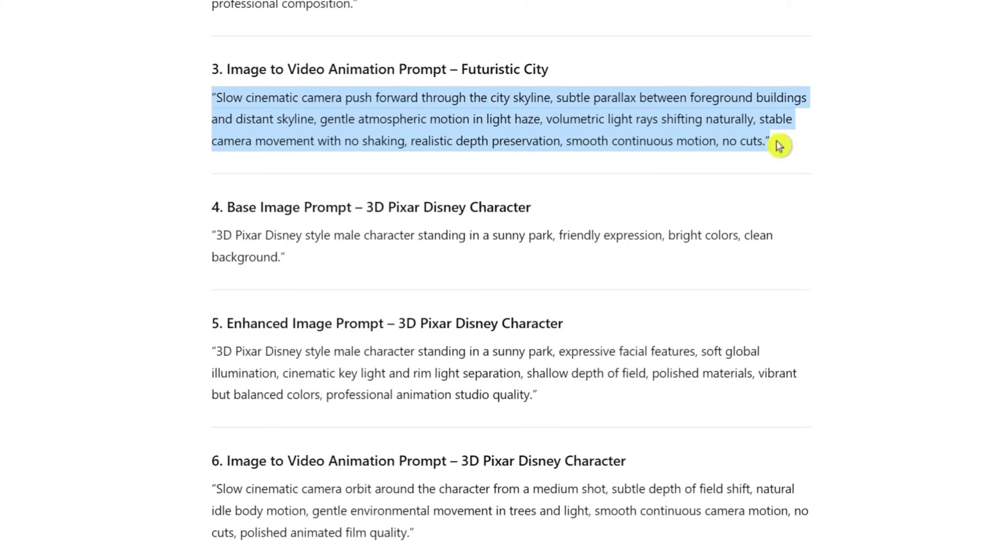
key("alt+Tab")
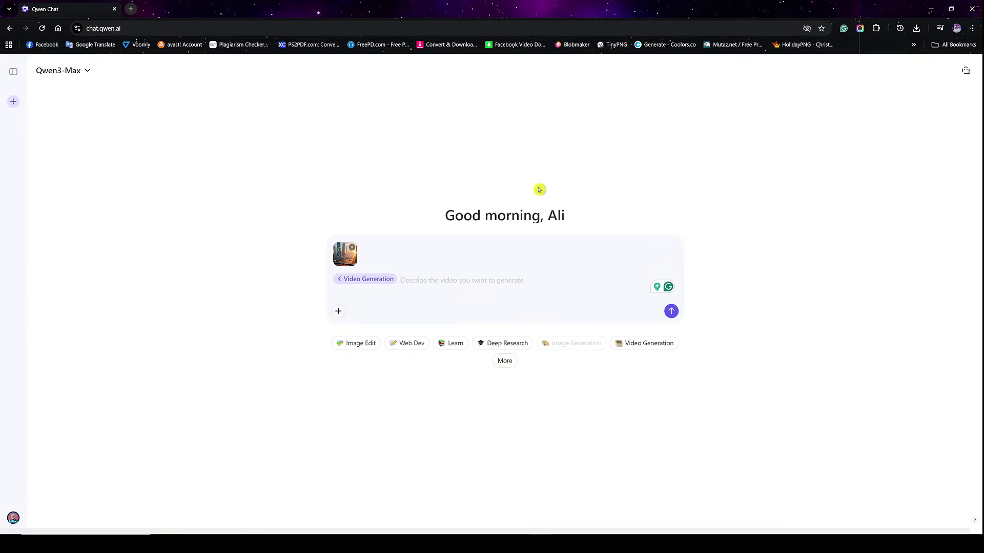
left_click(451, 285)
key("ctrl+v")
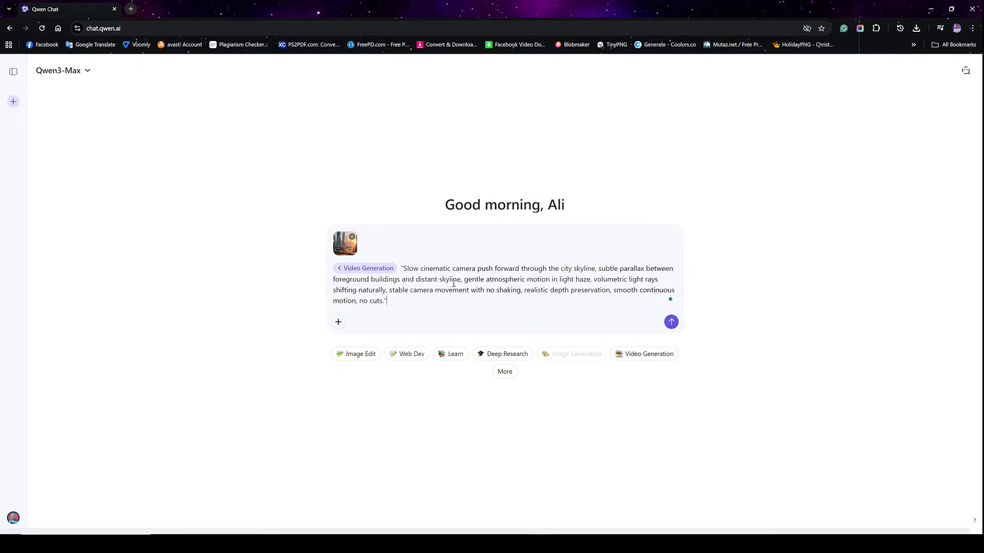
left_click(671, 322)
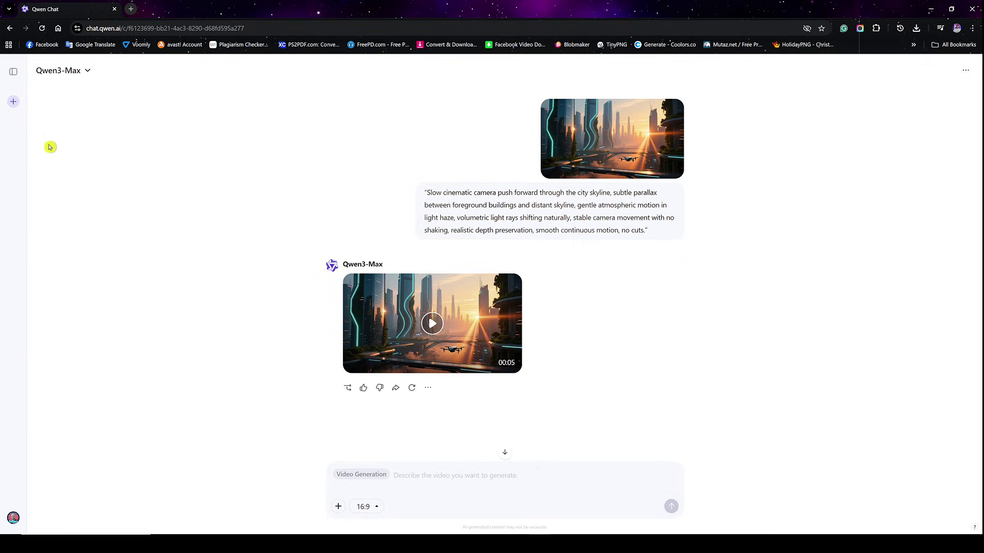
- Start a new chat in image generation mode with a 16:9 aspect ratio
left_click(14, 103)
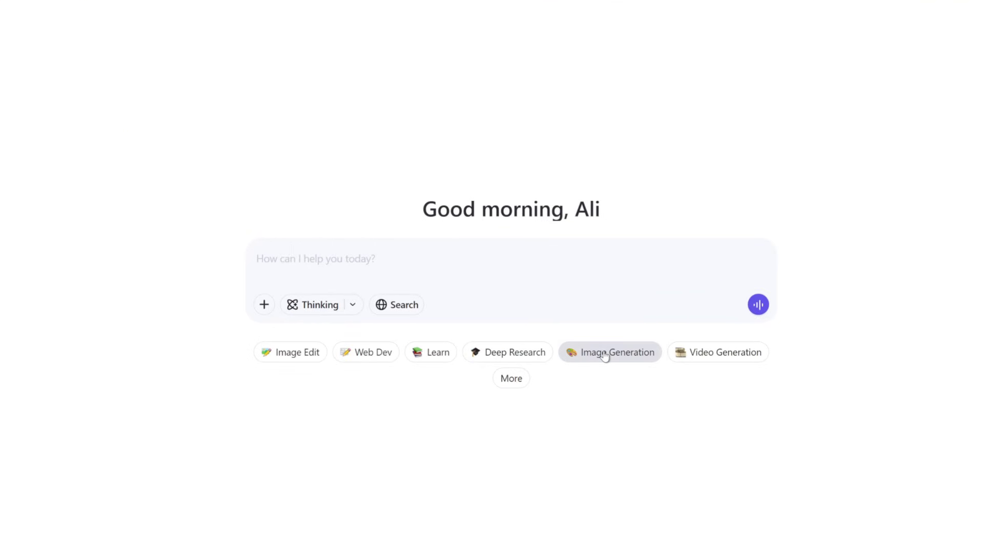
left_click(605, 354)
left_click(286, 307)
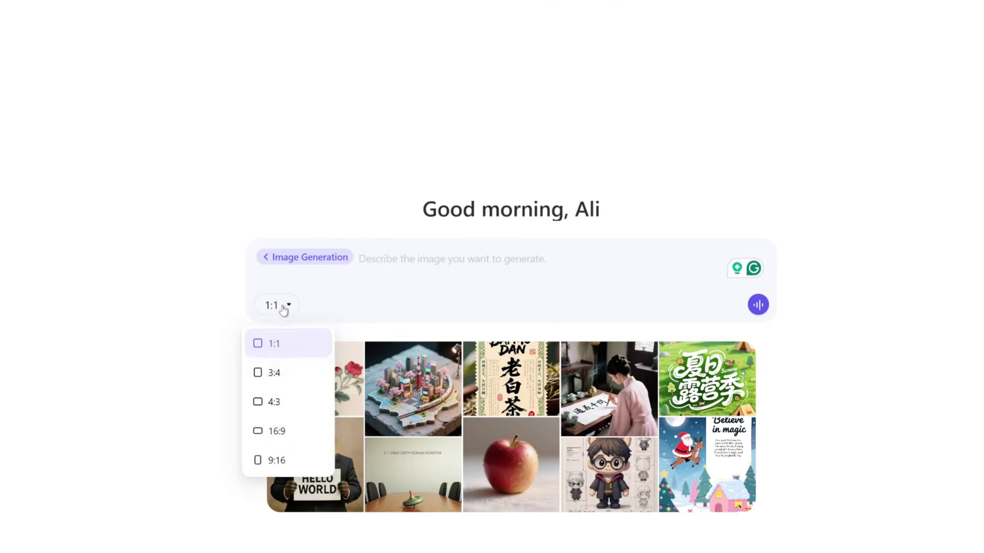
left_click(288, 432)
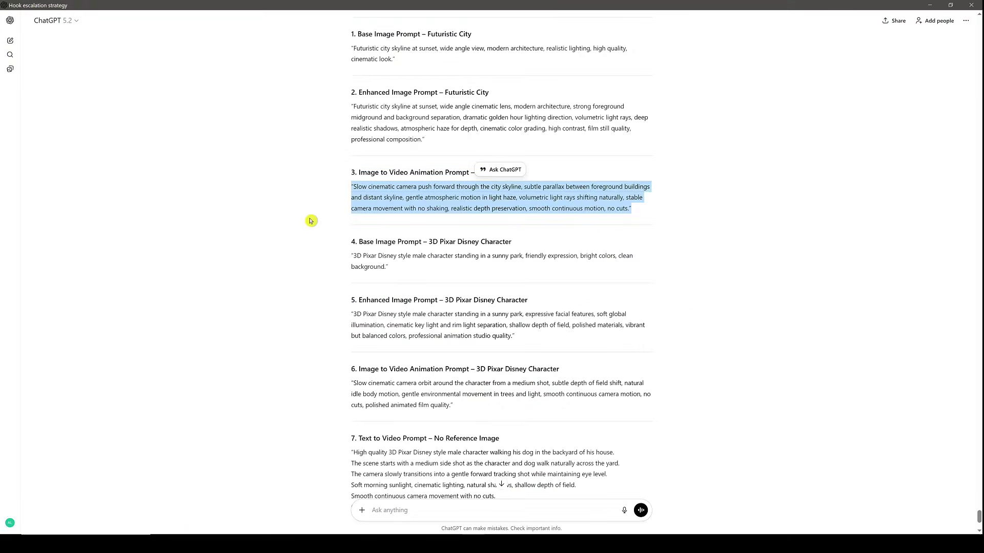
- Copy the Base Image Prompt – 3D Pixar Disney Character from ChatGPT and generate the image from it in Qwen Chat
left_click(467, 226)
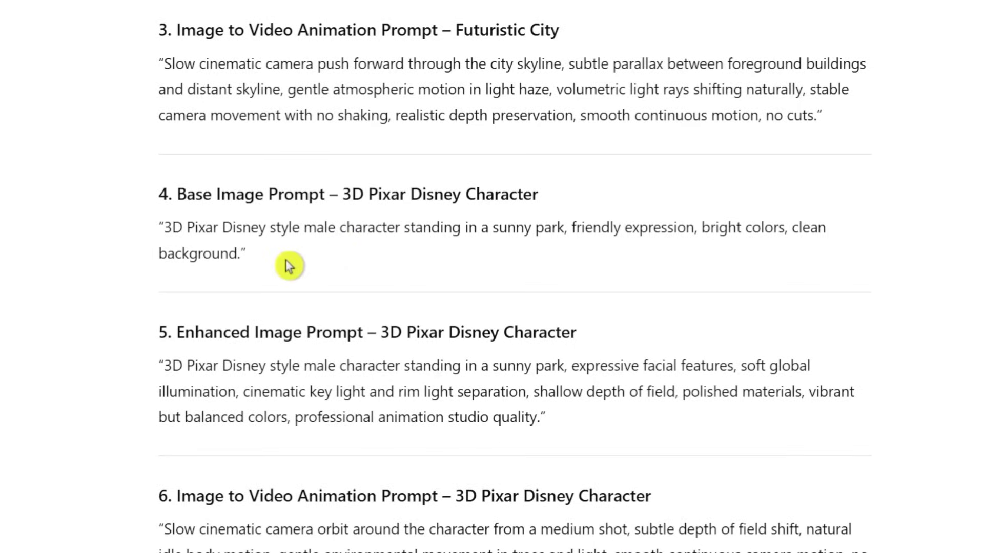
left_click_drag(160, 228, 258, 259)
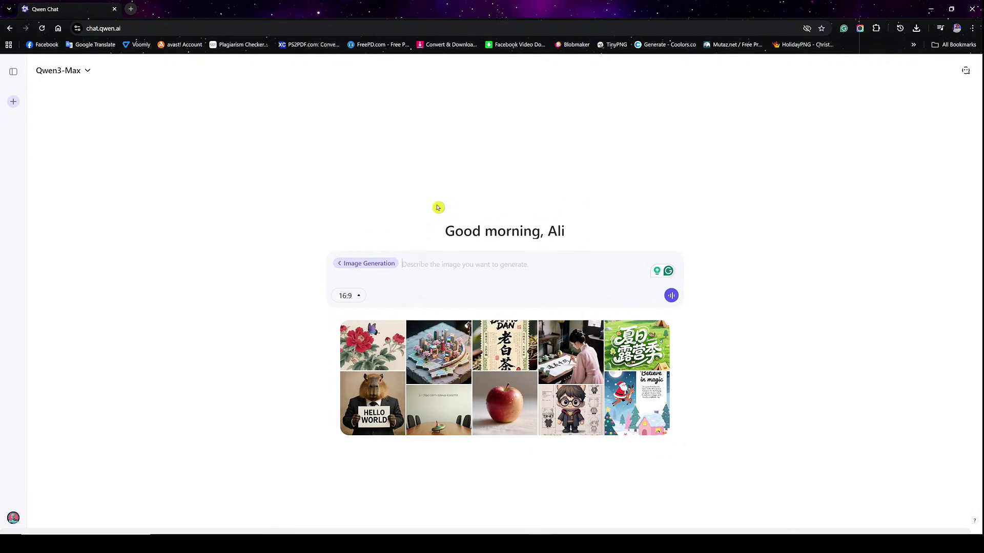
type("\"3D Pixar Disney style male character standing in a sunny park, friendly expression, bright colors, clean background.\"")
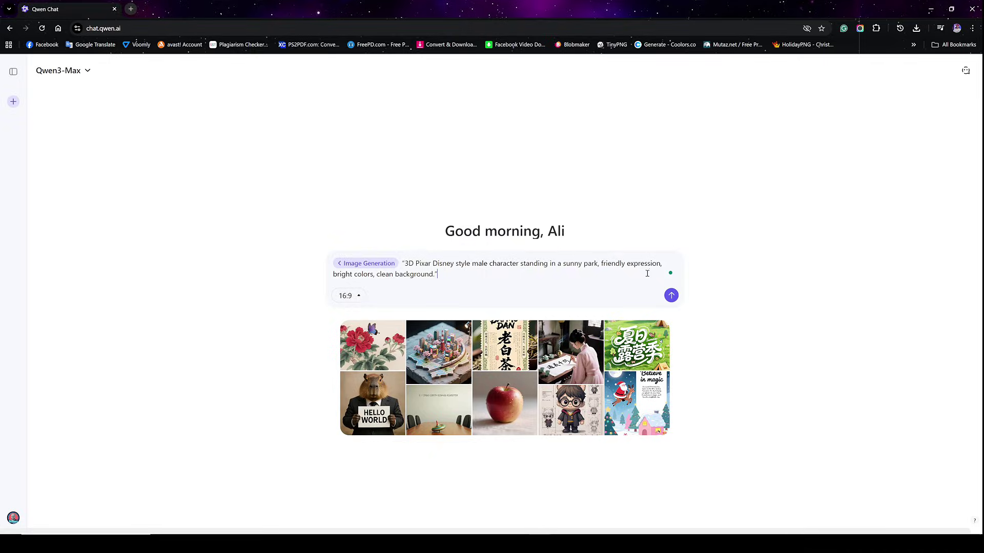
left_click(671, 295)
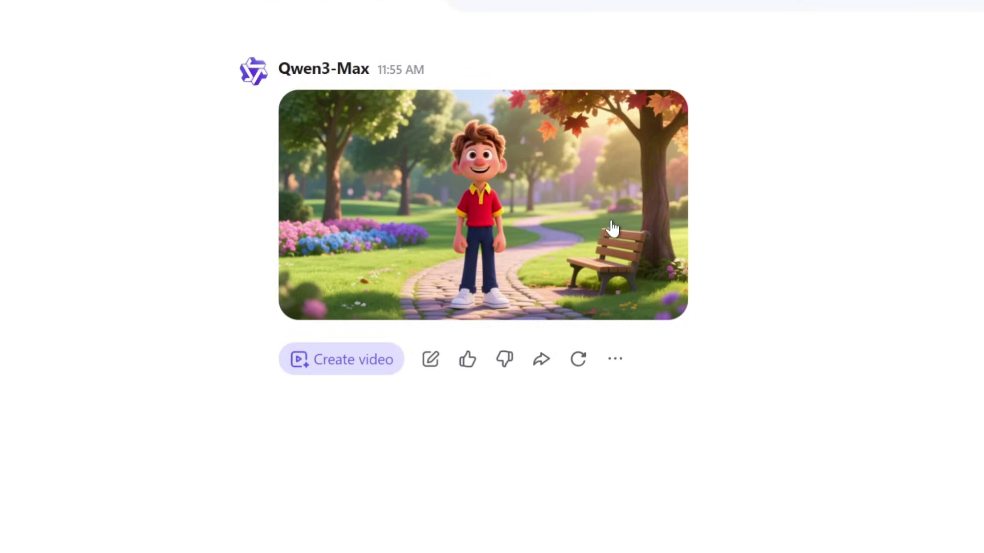
- Examine the generated 3D character image at full size, then close the preview
left_click(516, 218)
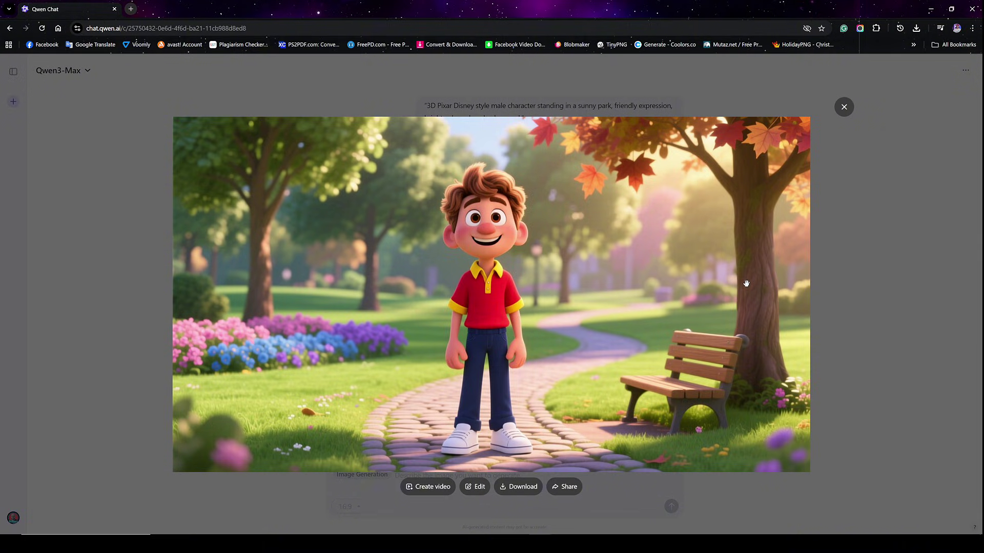
left_click(842, 103)
left_click(845, 107)
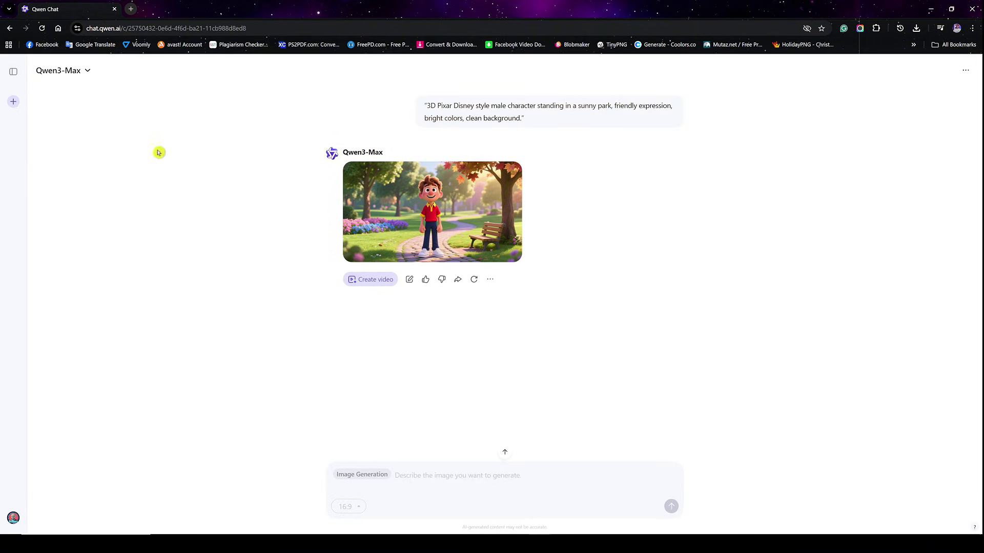
- Start a new chat in image generation mode with a 16:9 aspect ratio
left_click(14, 104)
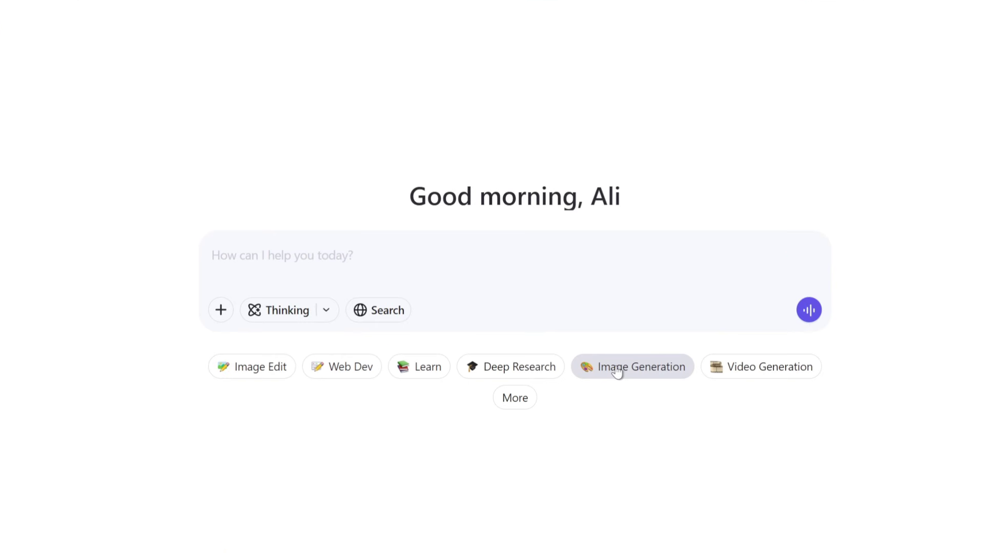
left_click(567, 325)
left_click(248, 310)
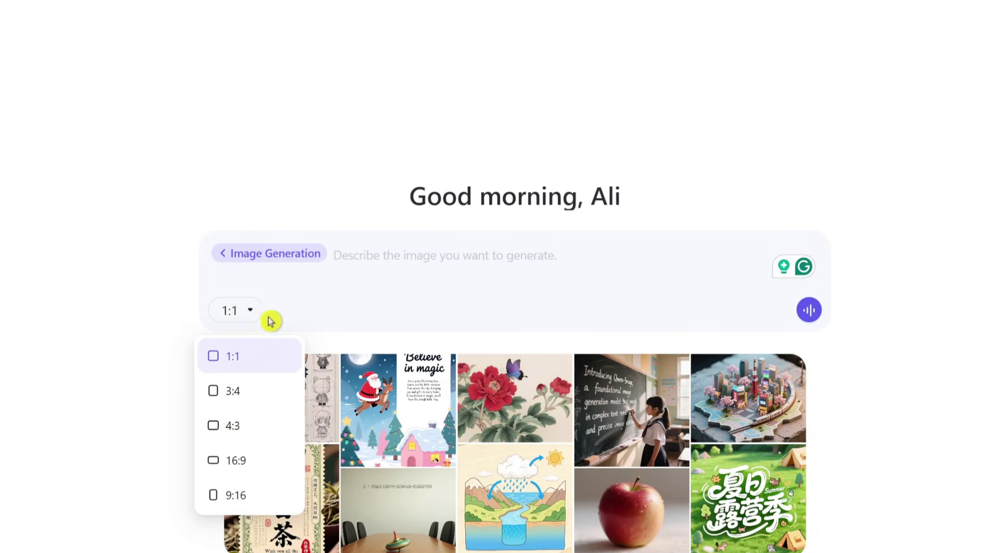
left_click(240, 461)
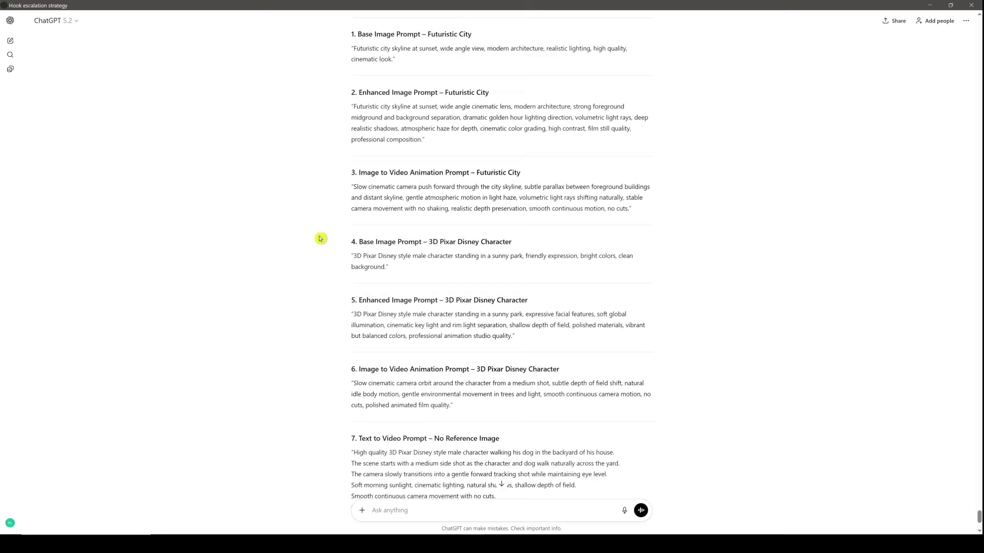
- Copy the Enhanced Image Prompt – 3D Pixar Disney Character from ChatGPT and generate the image from it in Qwen Chat
scroll(318, 239, "down", 3)
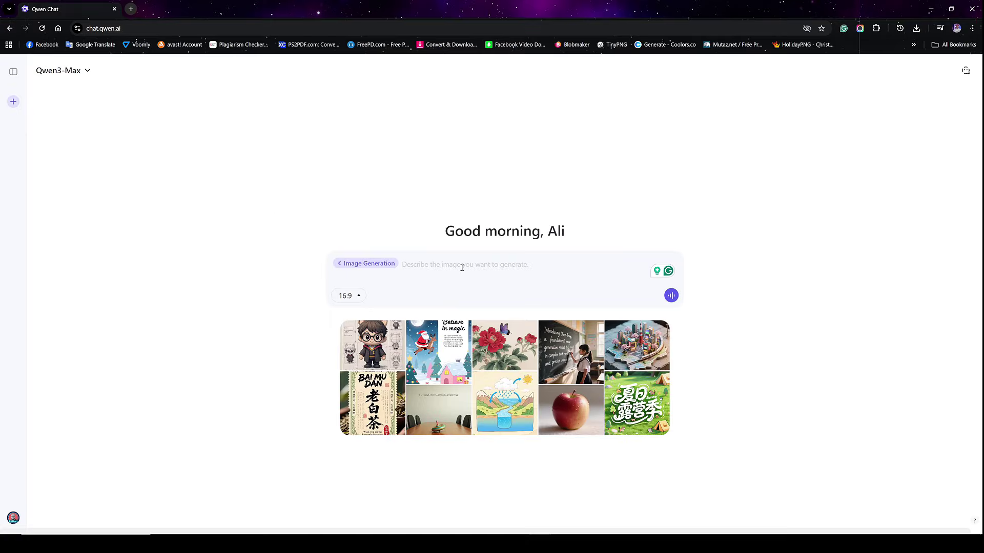
type("\"3D Pixar Disney style male character standing in a sunny park, expressive facial features, soft global illumination, cinematic key light and rim light separation, shallow depth of field, polished materials, vibrant but balanced colors, professional animation studio quality.\"")
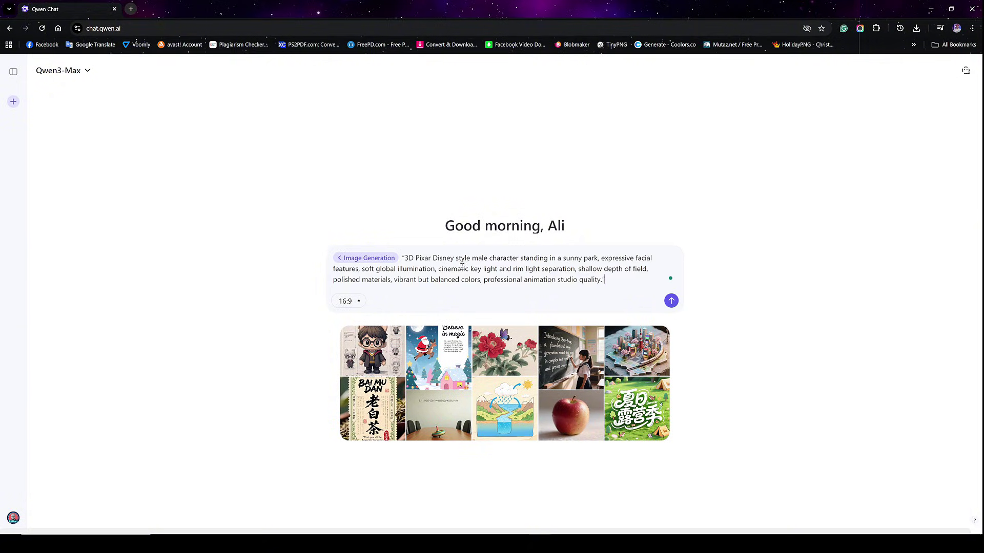
left_click(670, 302)
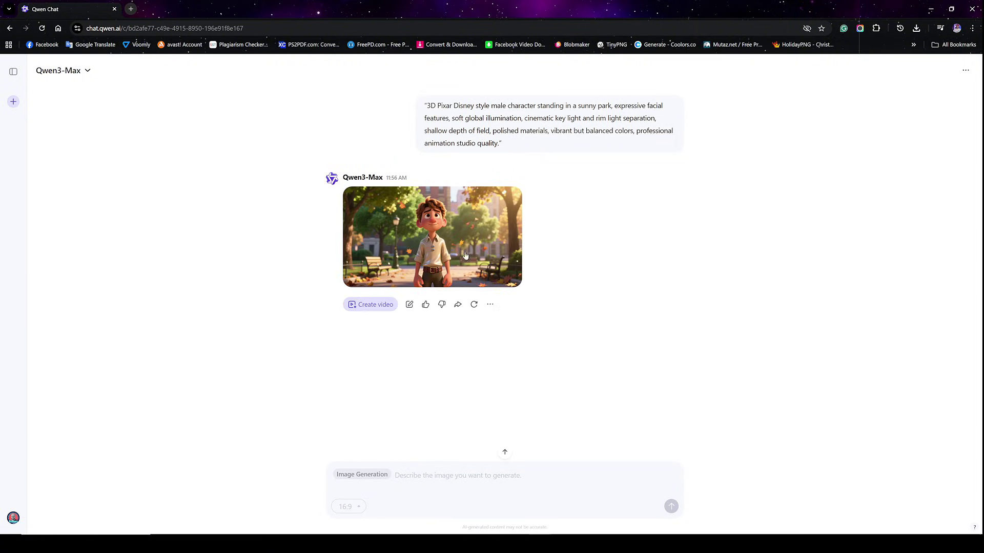
- Create a video from the enhanced character image using the Image to Video Animation Prompt – 3D Pixar Disney Character copied from ChatGPT
left_click(443, 234)
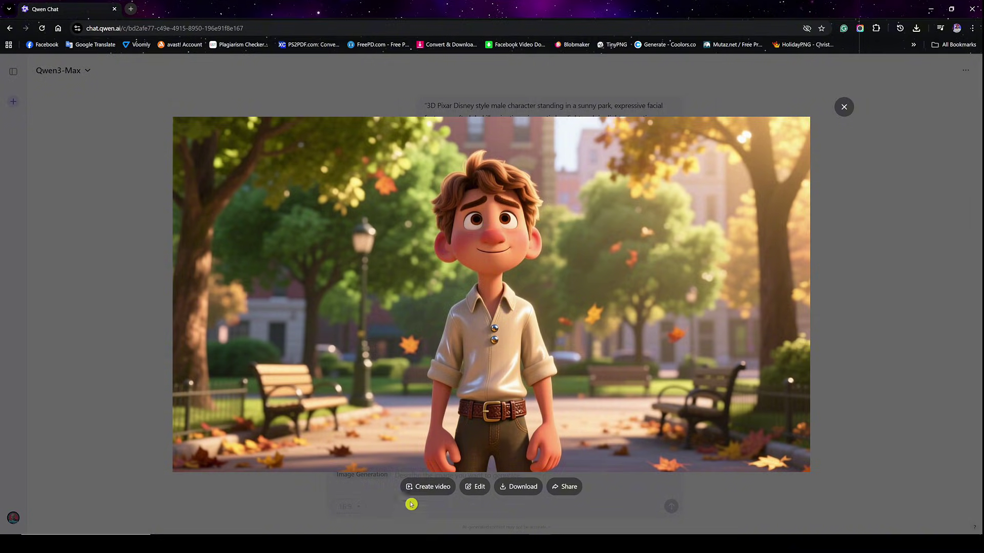
left_click(426, 488)
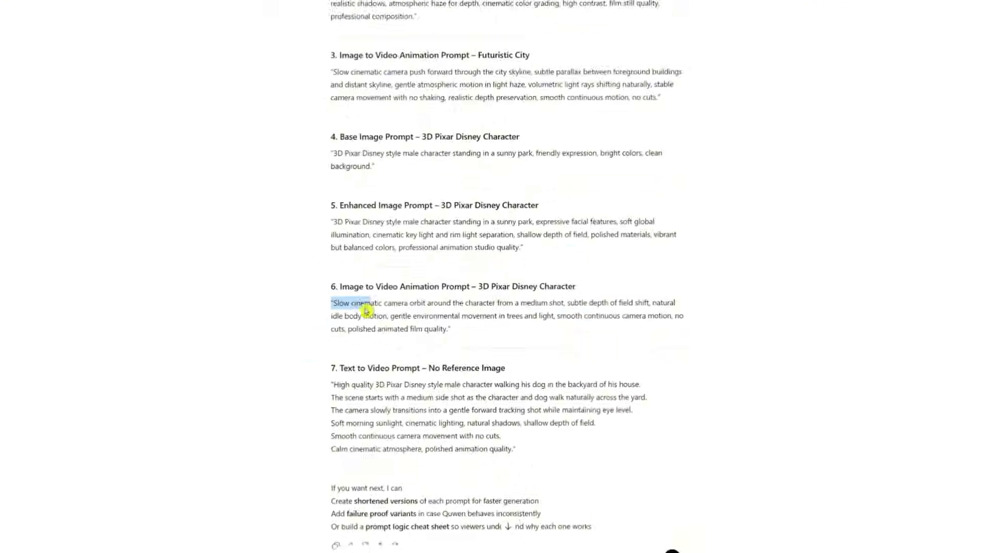
left_click_drag(332, 303, 462, 327)
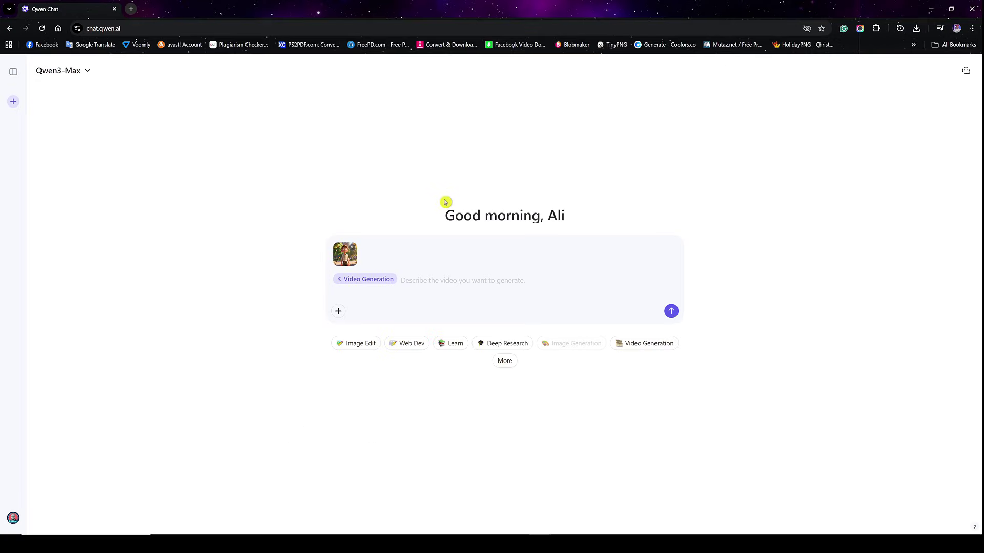
type("\"Slow cinematic camera orbit around the character from a medium shot, subtle depth of field shift, natural idle body motion, gentle environmental movement in trees and light, smooth continuous camera motion, no cuts, polished animated film quality.\"")
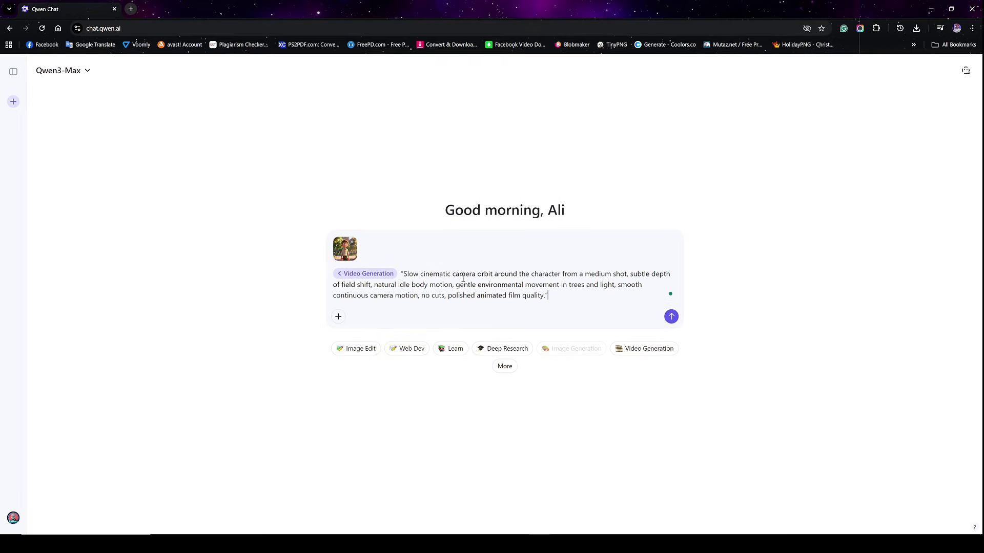
left_click(670, 316)
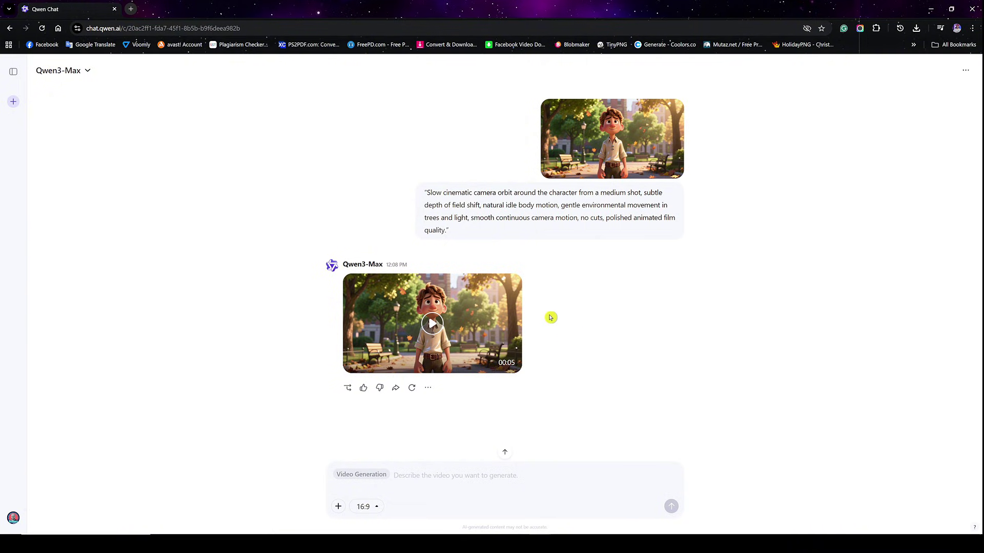
- In a new video generation chat, generate a video from the Text to Video Prompt – No Reference Image copied from ChatGPT
left_click(14, 103)
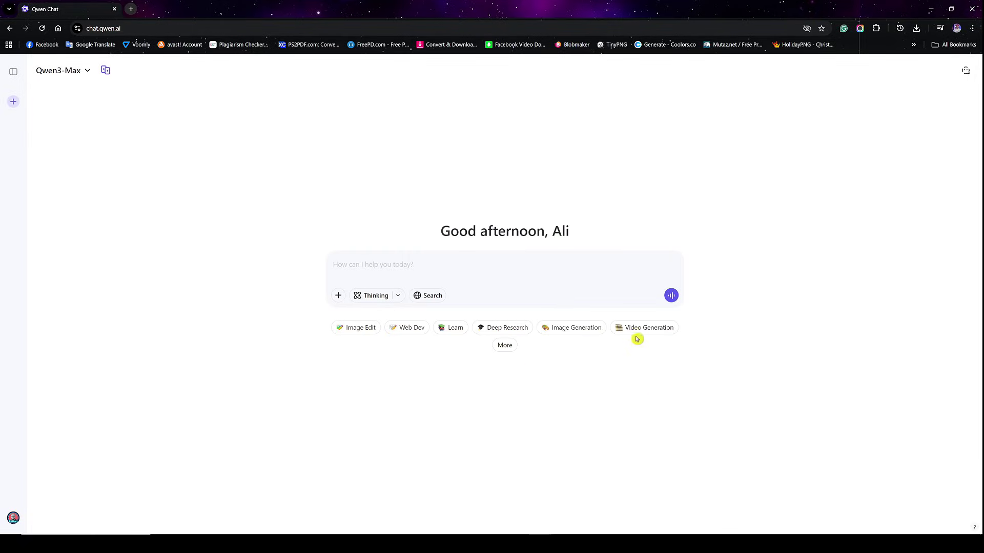
left_click(641, 328)
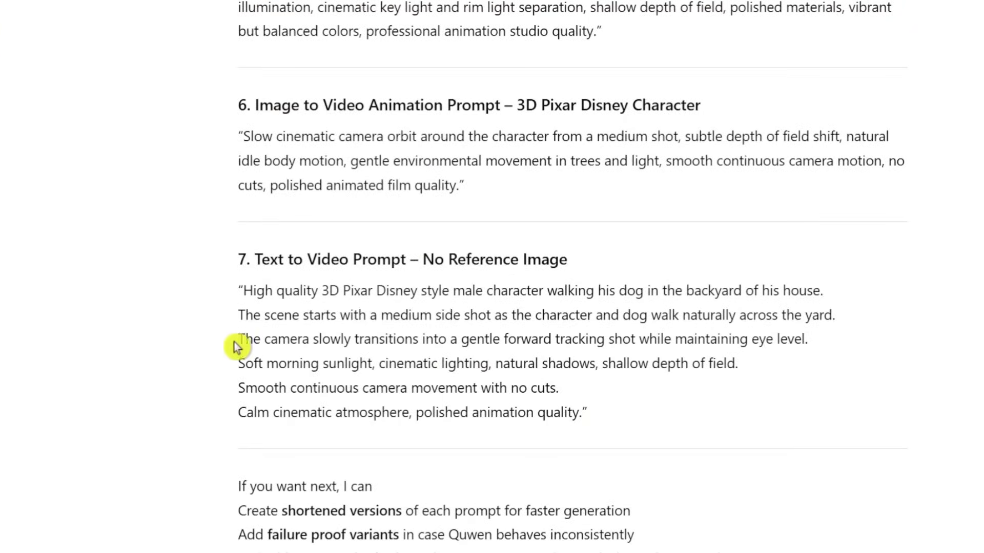
left_click_drag(240, 288, 607, 421)
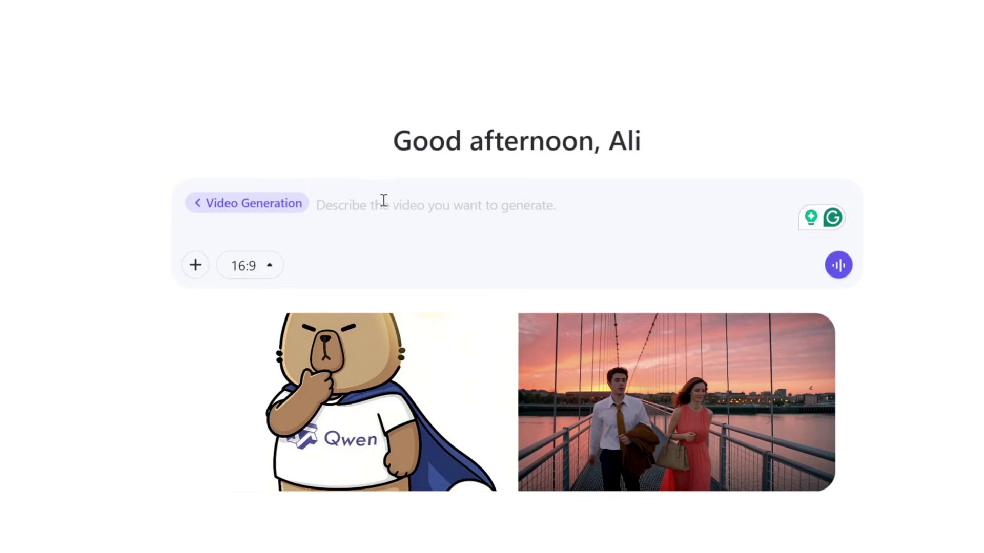
type("\"High quality 3D Pixar Disney style male character walking his dog in the backyard of his house. The scene starts with a medium side shot as the character and dog walk naturally across the yard. The camera slowly transitions into a gentle forward tracking shot while maintaining eye level. Soft morning sunlight, cinematic lighting, natural shadows, shallow depth of field. Smooth continuous camera movement with no cuts. Calm cinematic atmosphere, polished animation quality.\"")
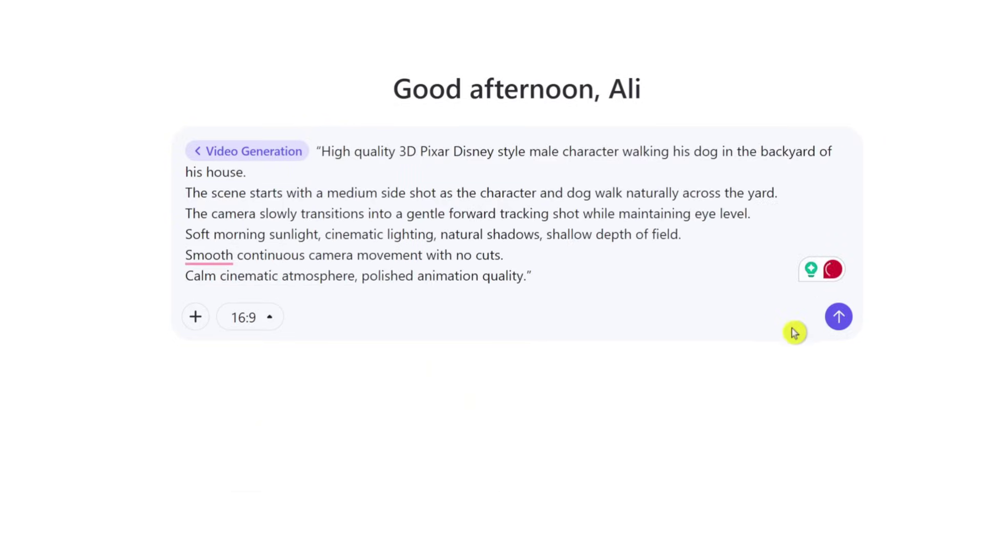
left_click(838, 317)
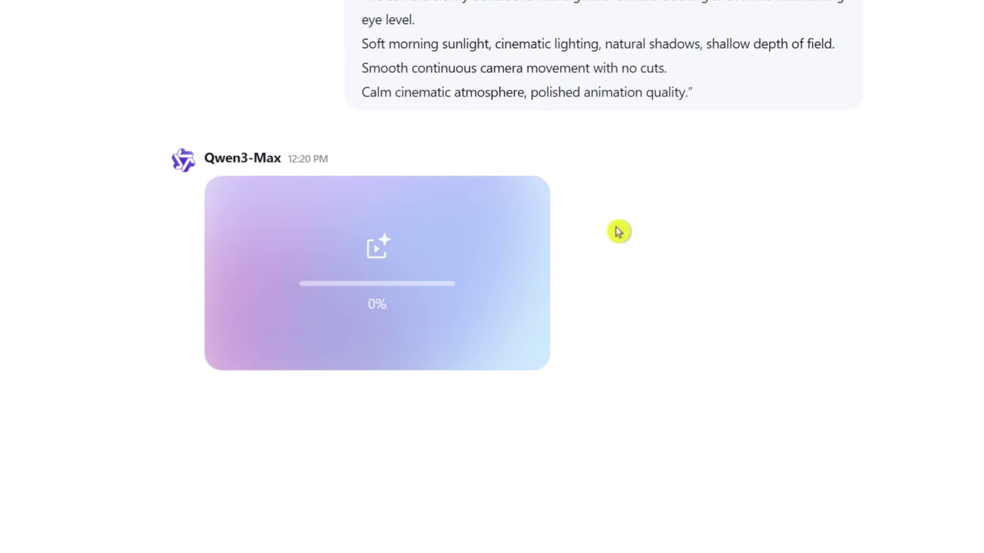